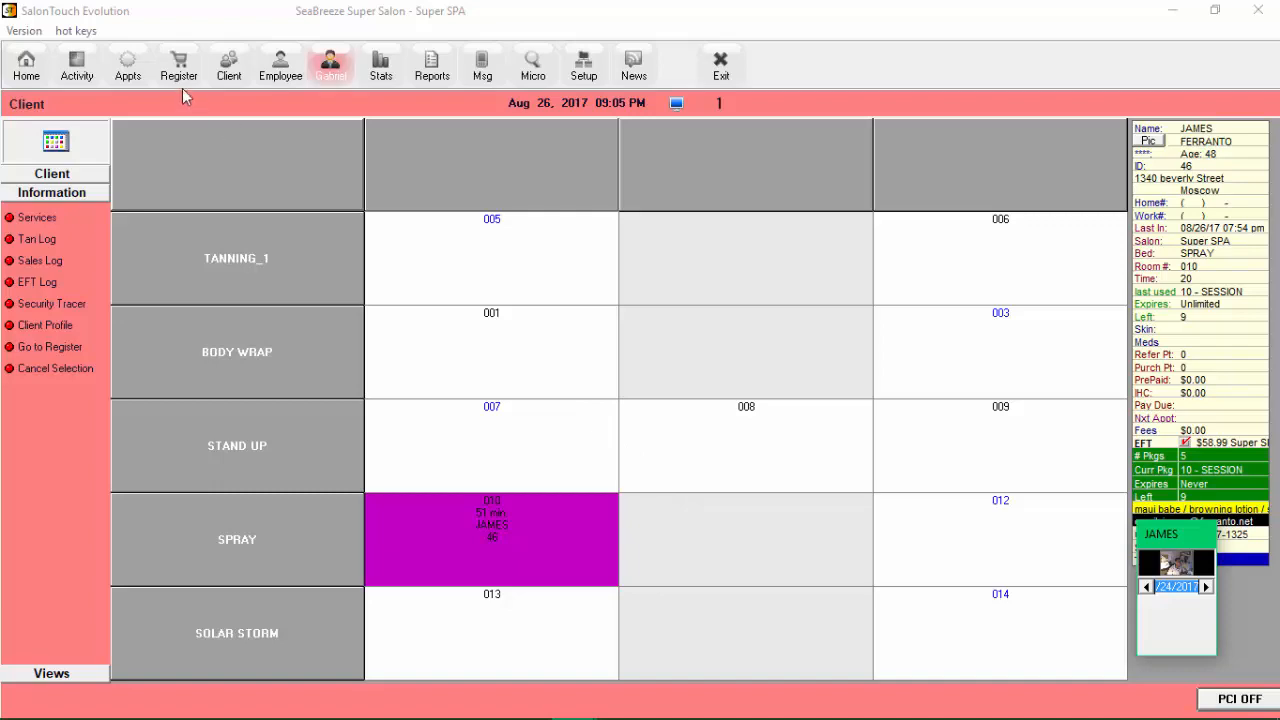
Open Setup's Information section to show the local security profiles grid
left_click(176, 81)
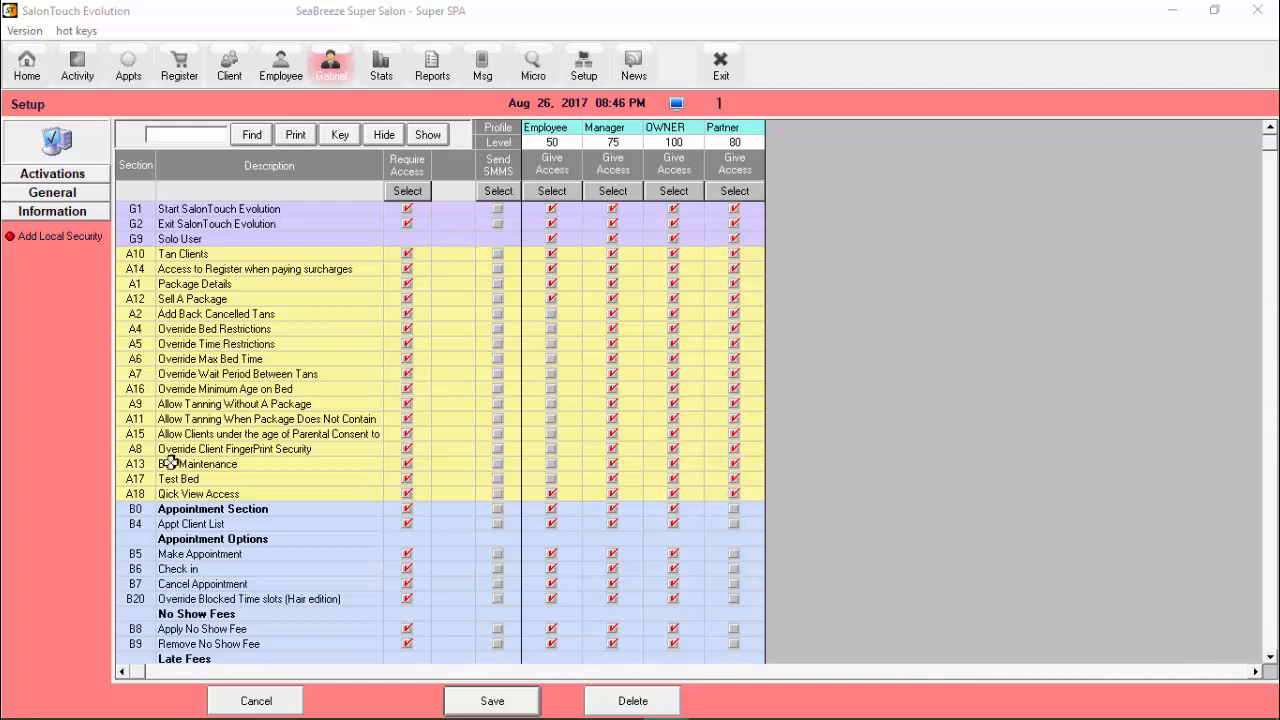
Add a new Blank Record security profile column and select its Profile cell
left_click(28, 244)
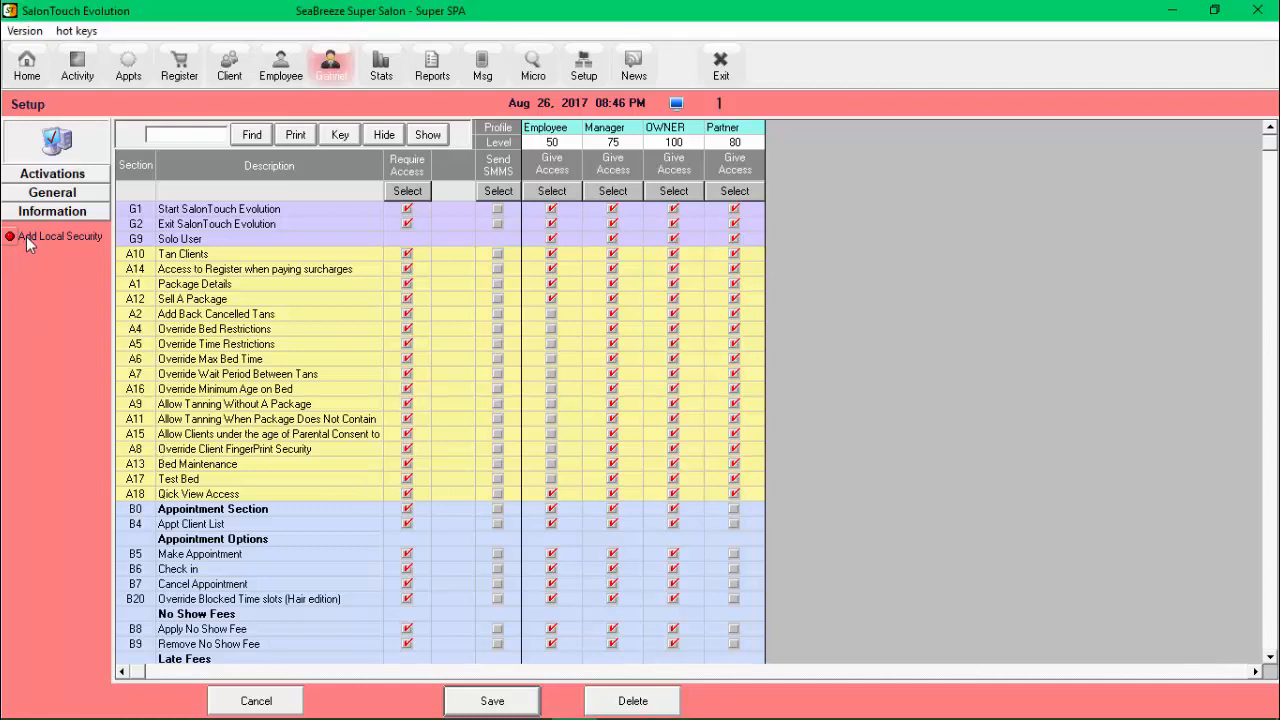
left_click(28, 244)
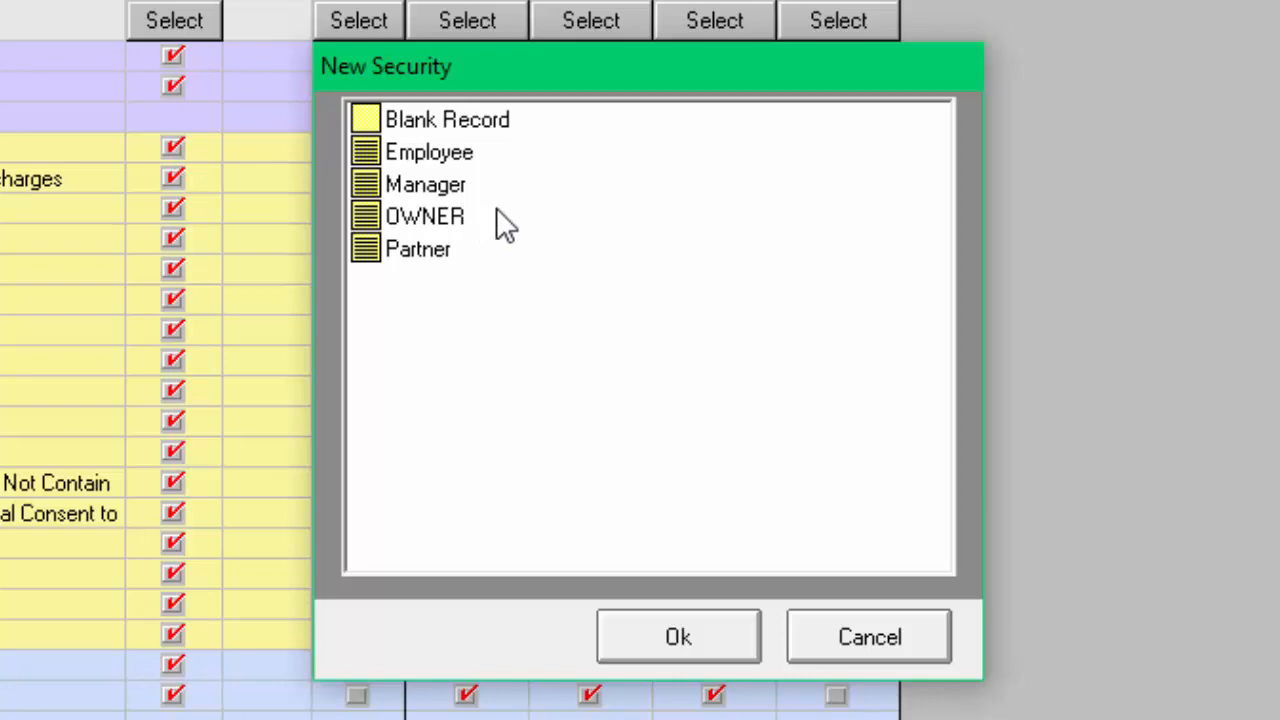
left_click(468, 125)
left_click(677, 637)
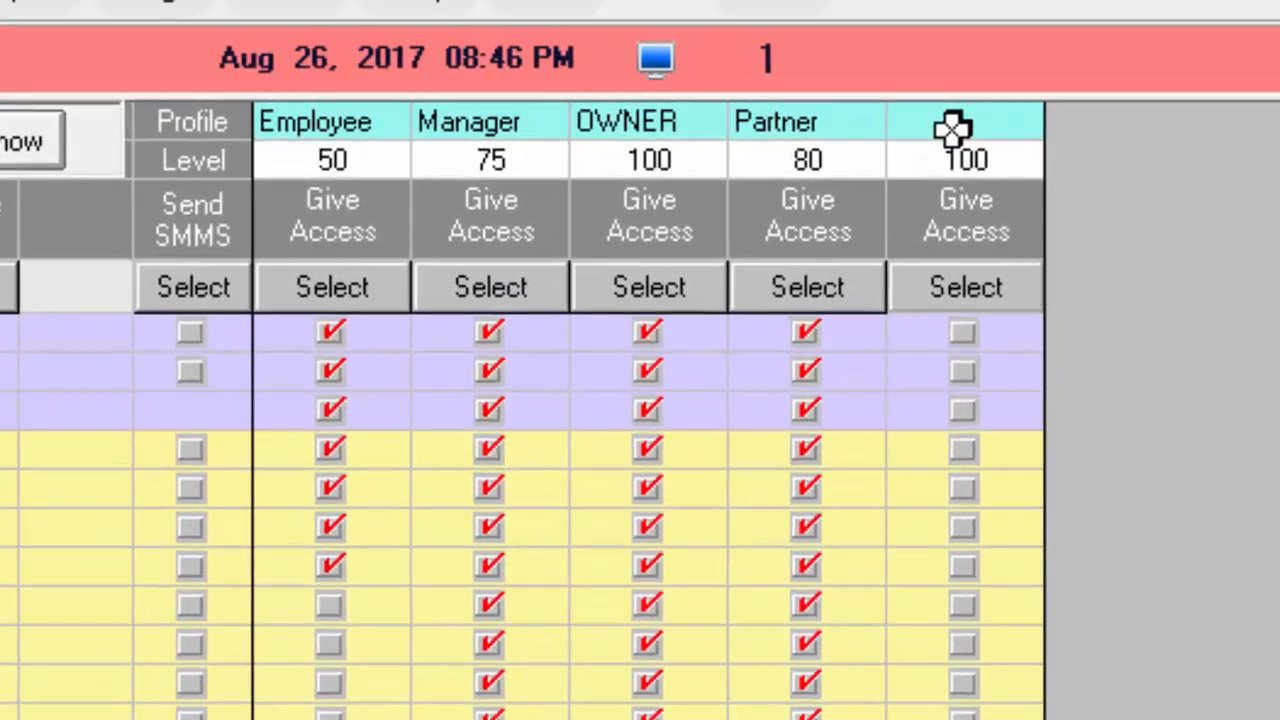
left_click(952, 130)
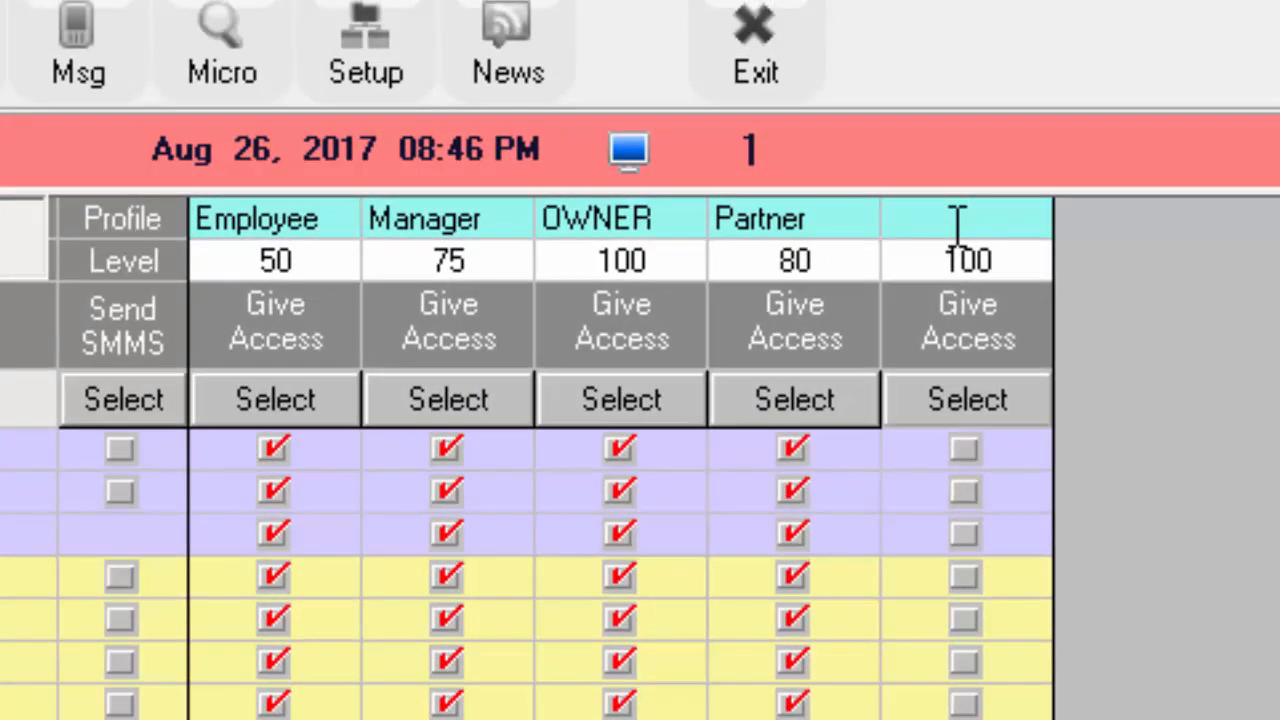
Name the new profile 'Associate' and change its level from 100 to 40
type("Associate")
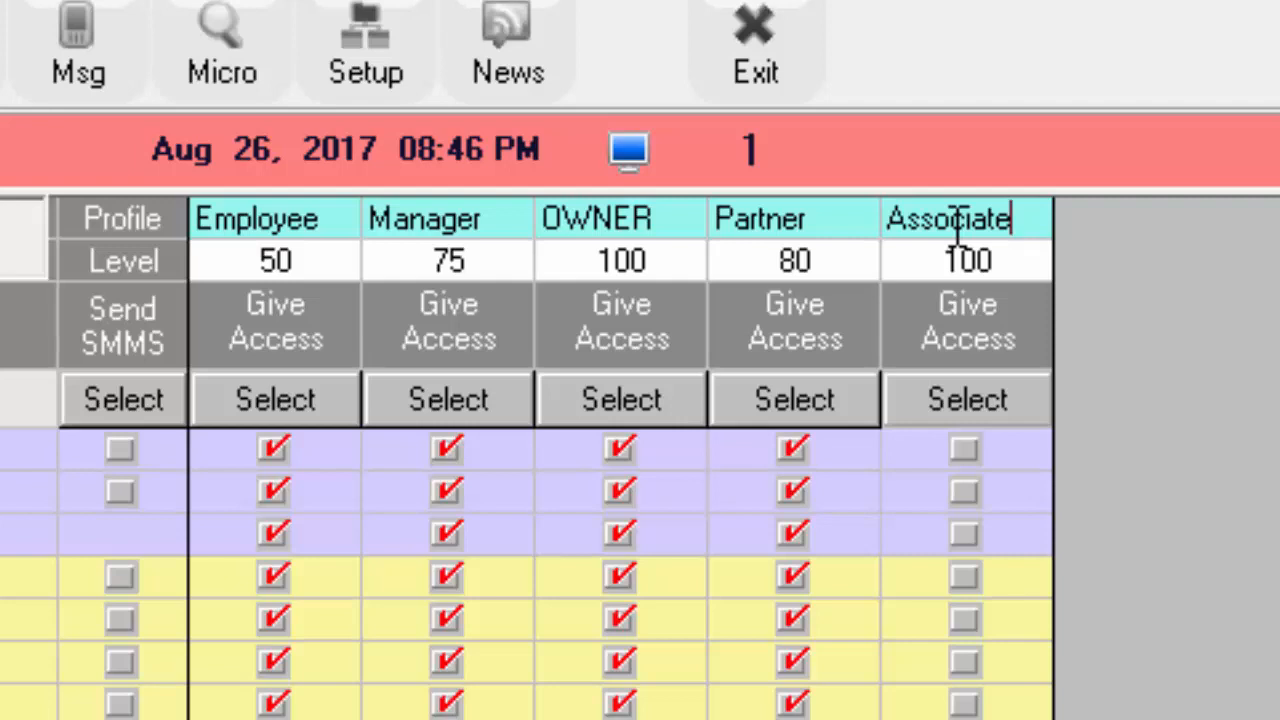
left_click(1004, 265)
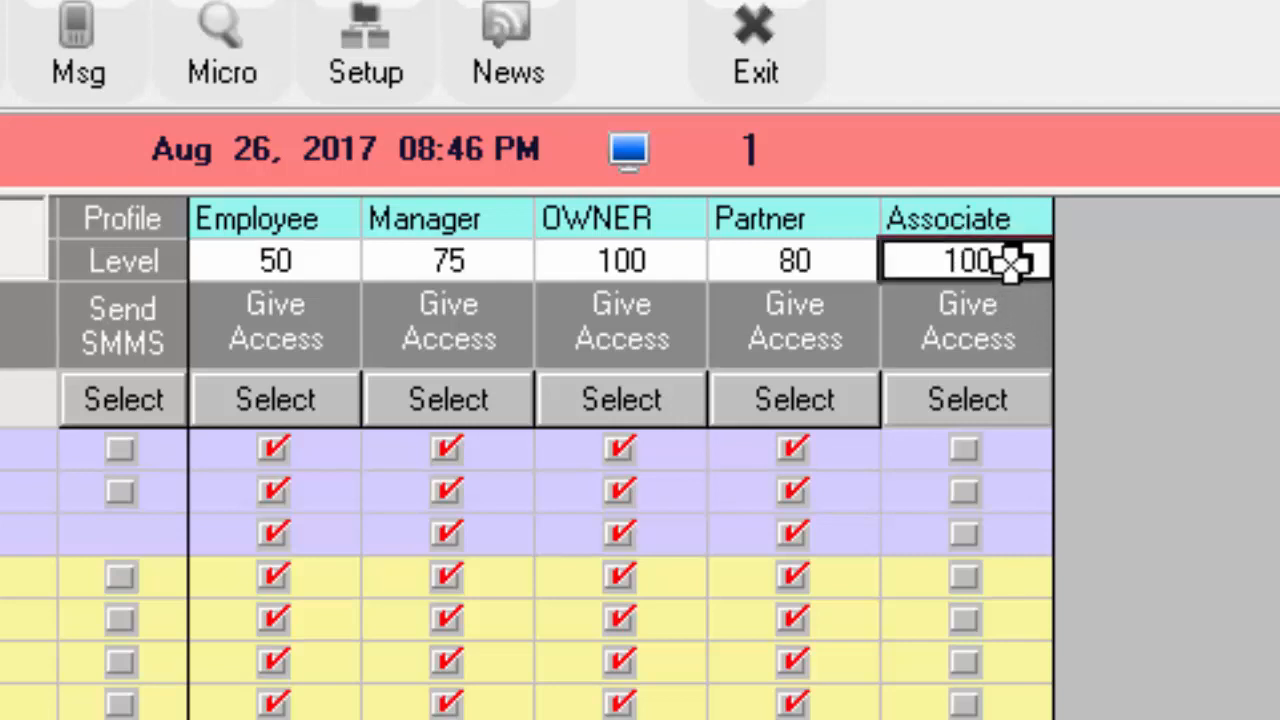
left_click(1012, 262)
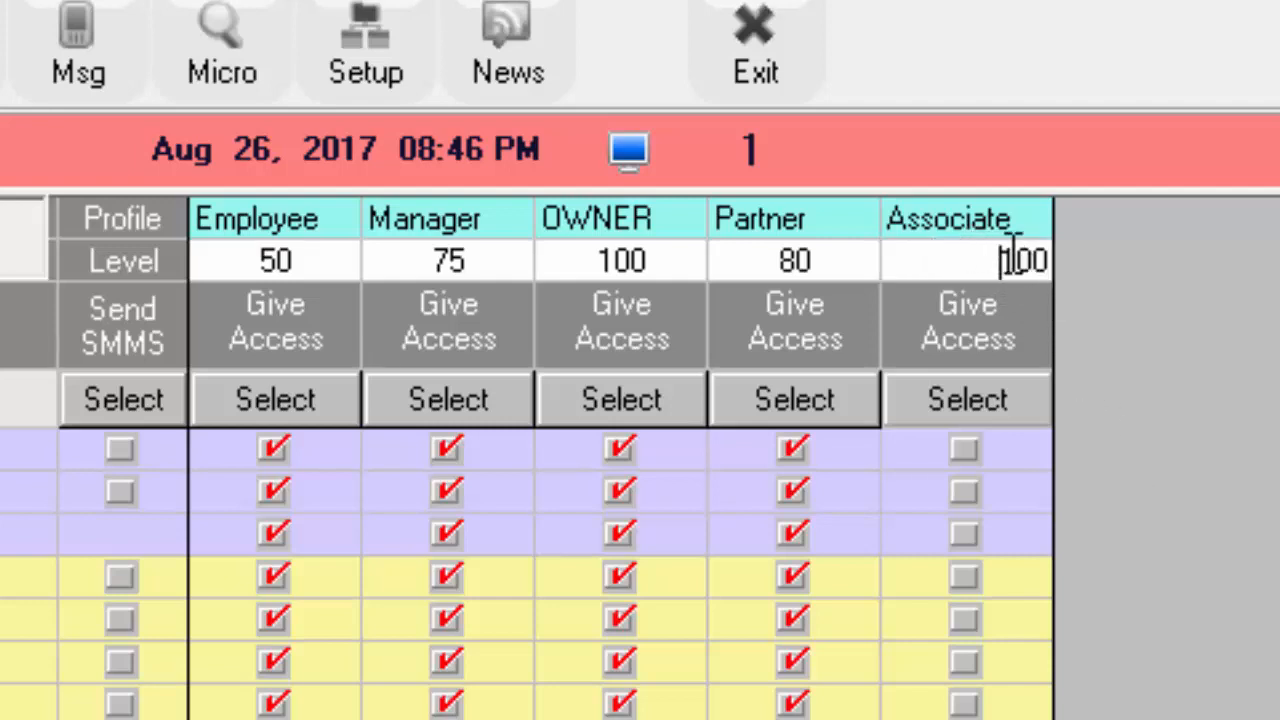
left_click_drag(1003, 258, 1071, 260)
type("40")
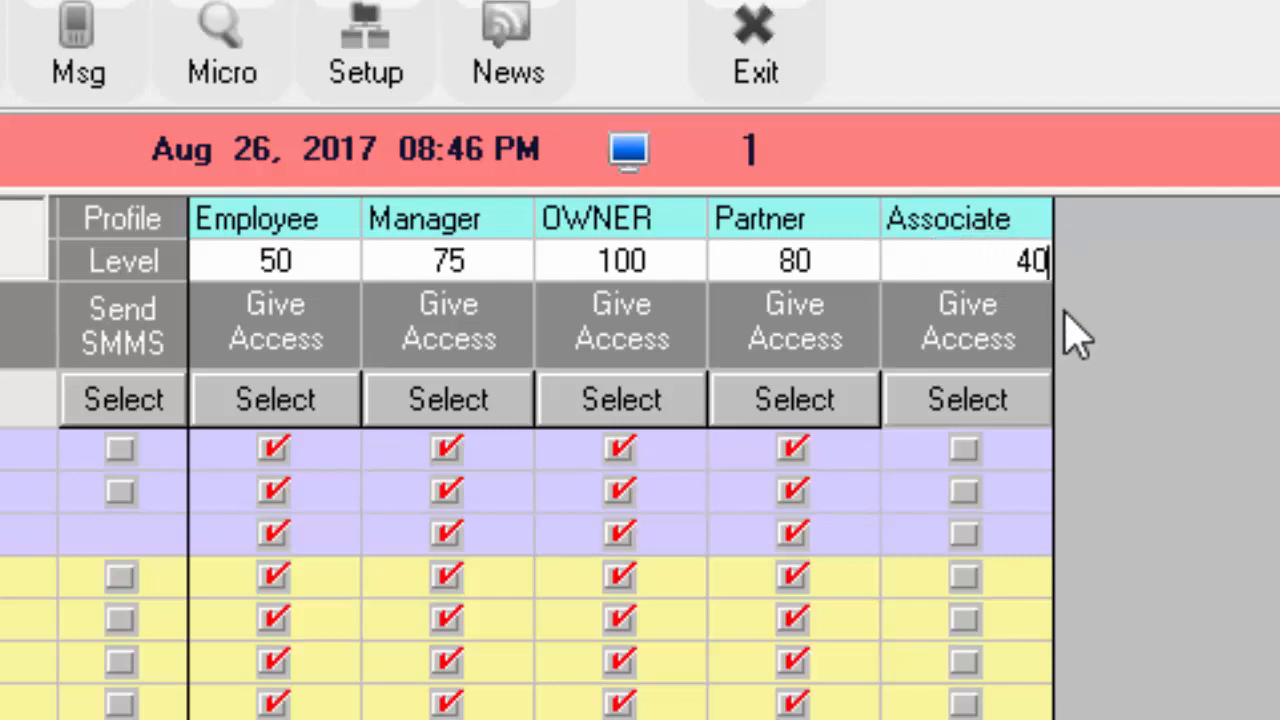
key("Return")
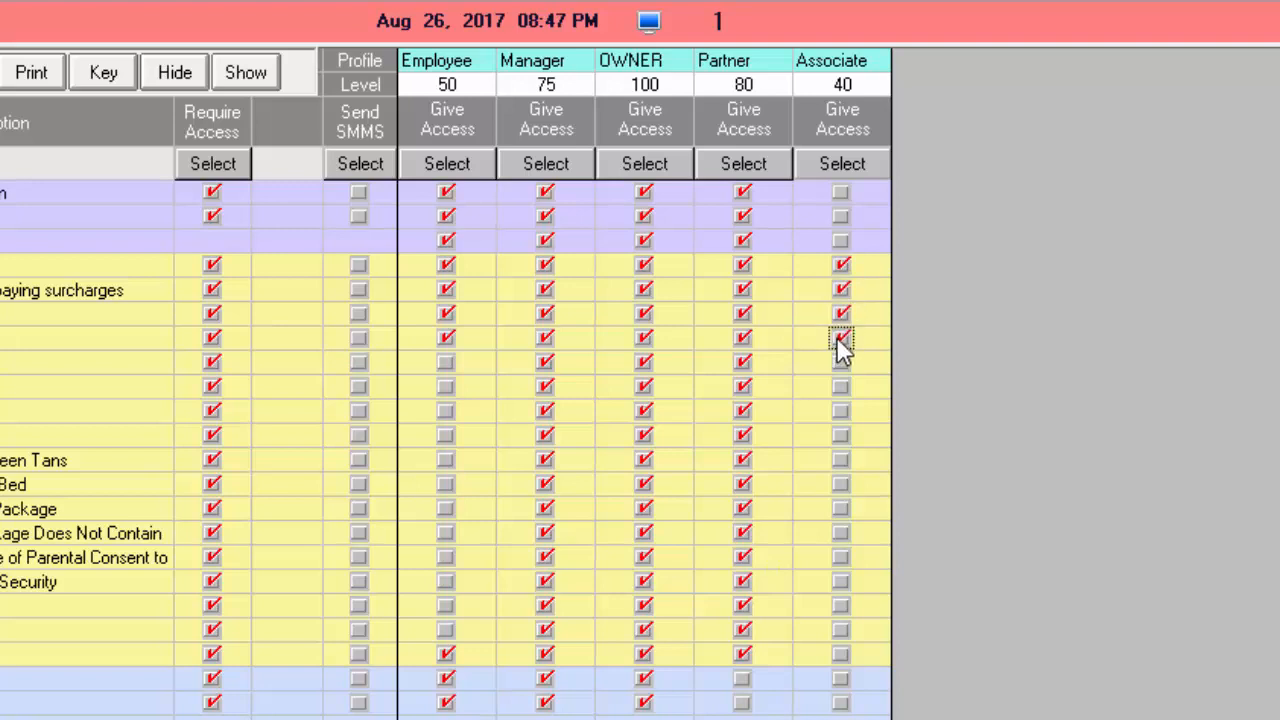
Check all sections for Associate, then clear Appointment Section (B0) and Appt Client List (B4)
left_click(835, 167)
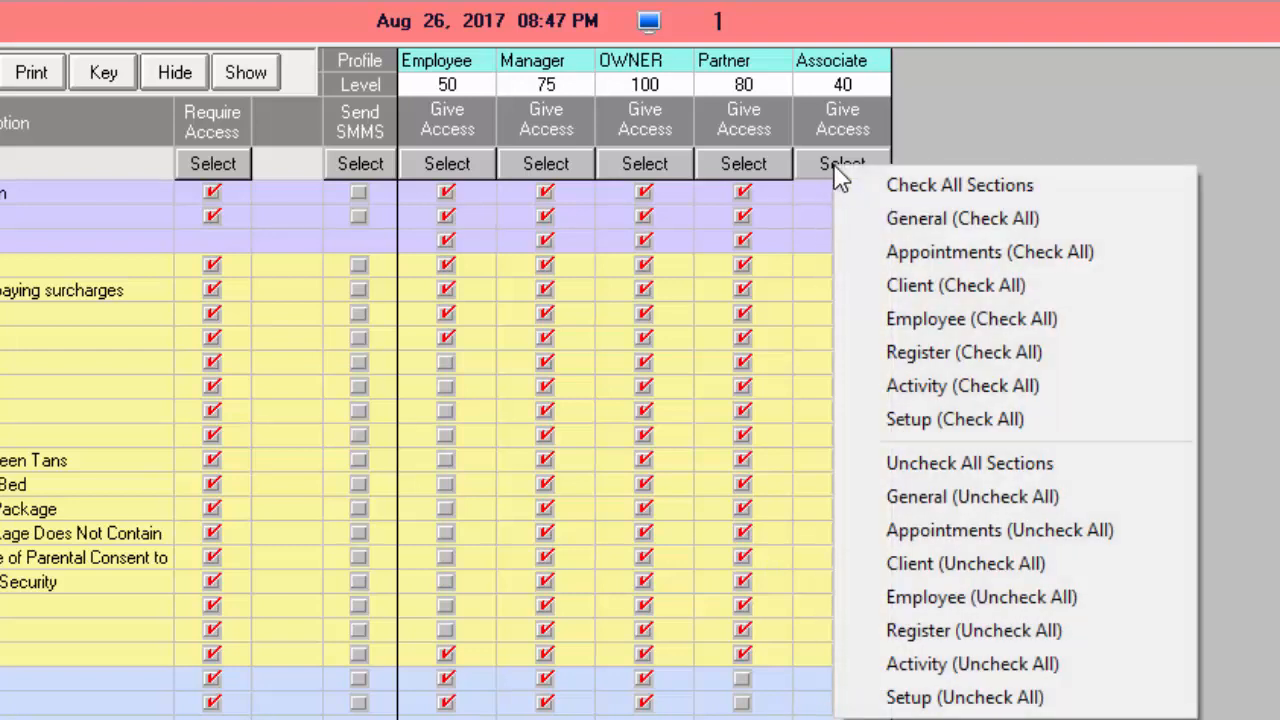
left_click(910, 188)
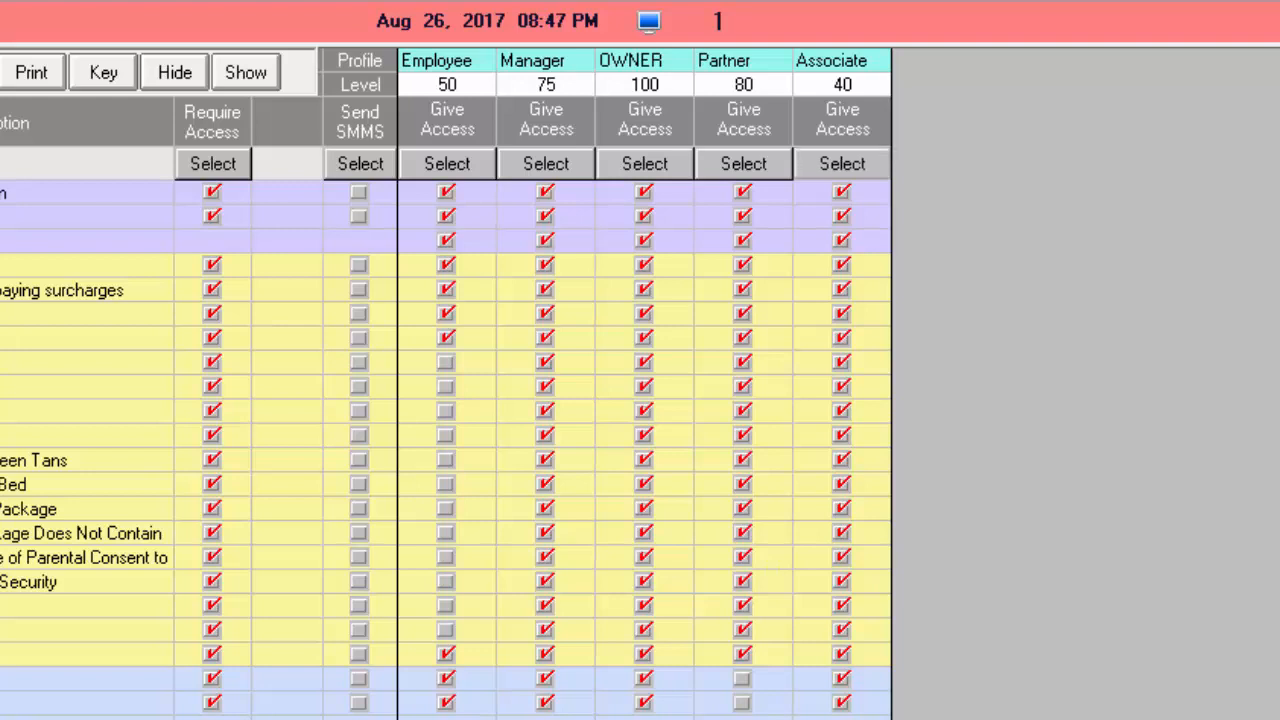
left_click(841, 702)
left_click(843, 679)
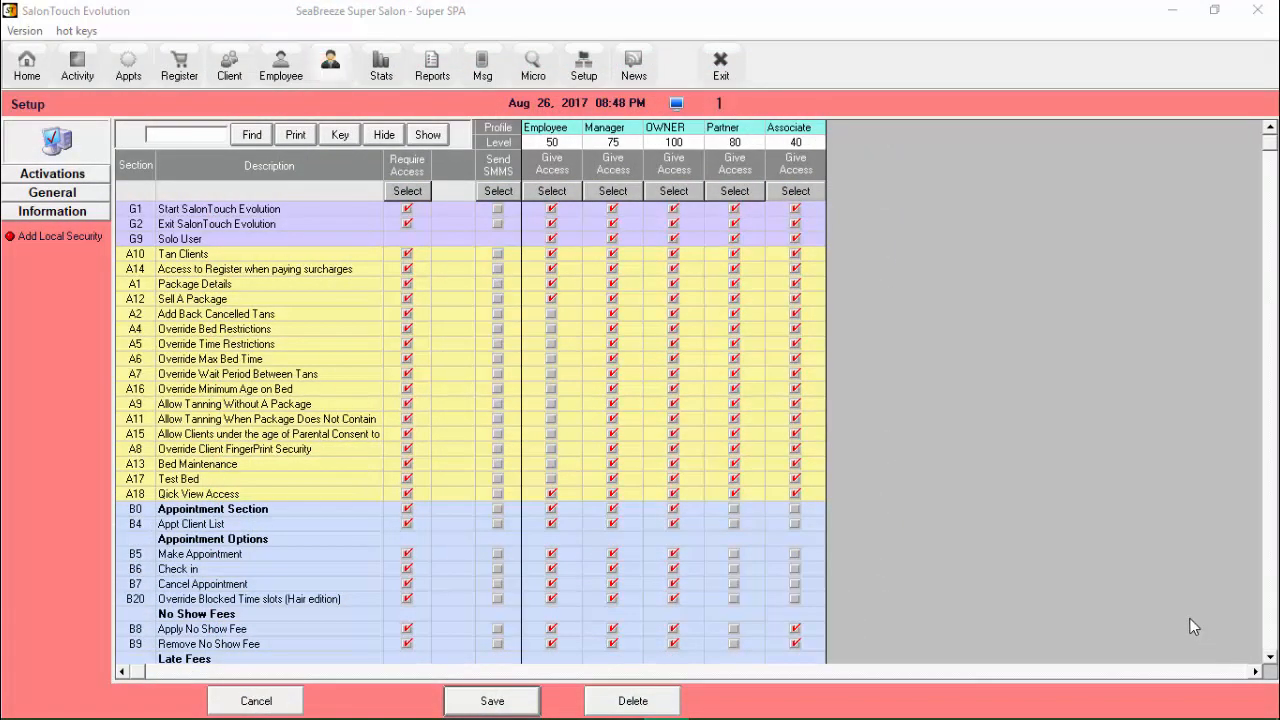
Add a new employee with their first and last name and save the record
left_click(279, 77)
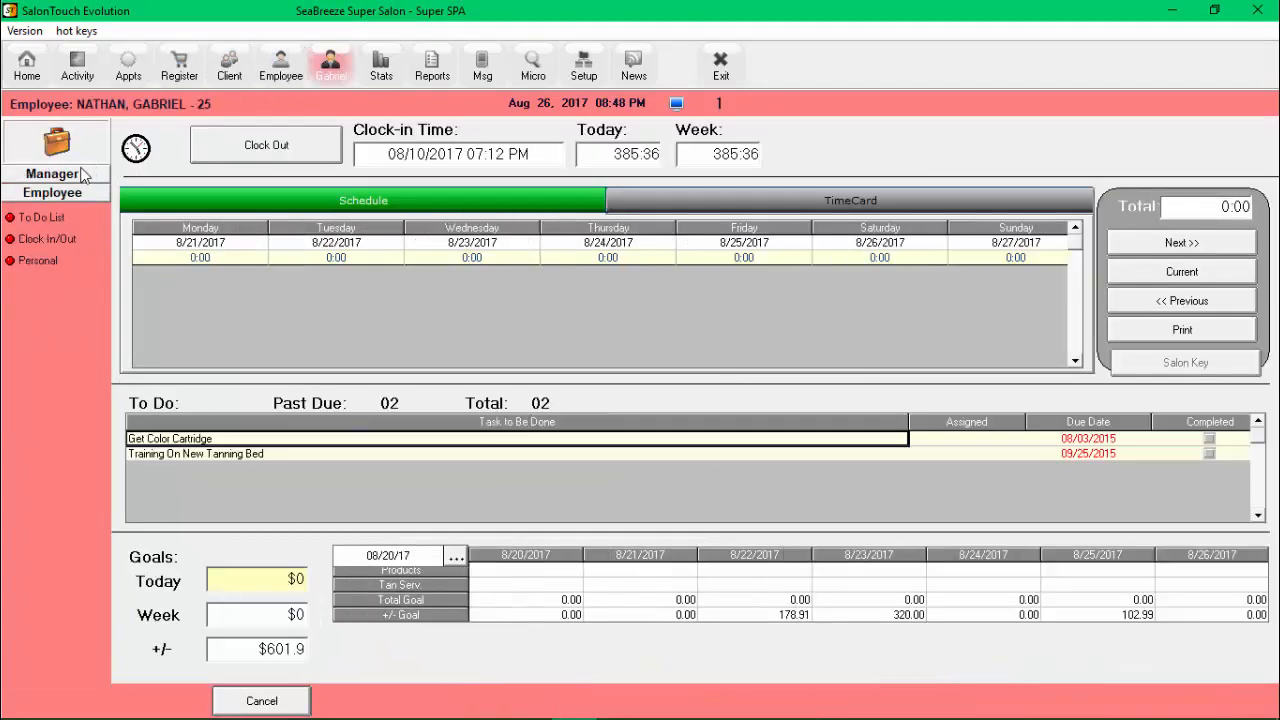
left_click(77, 175)
left_click(61, 203)
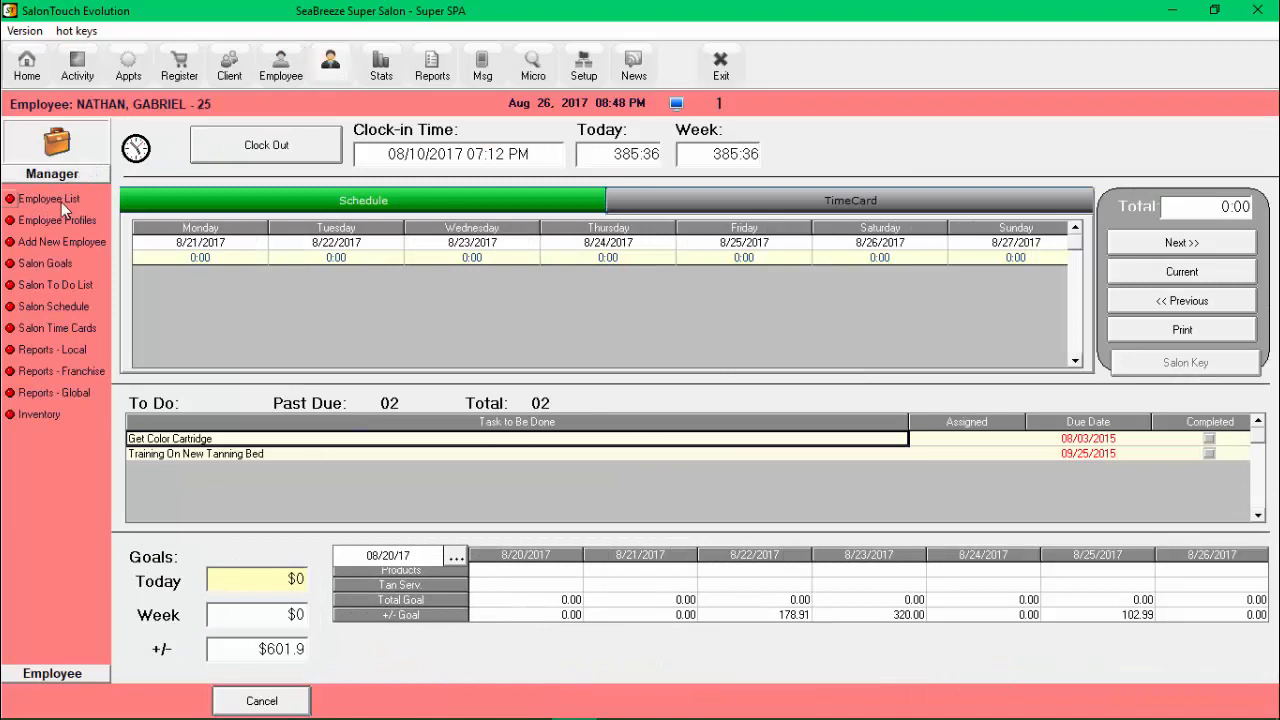
left_click(45, 241)
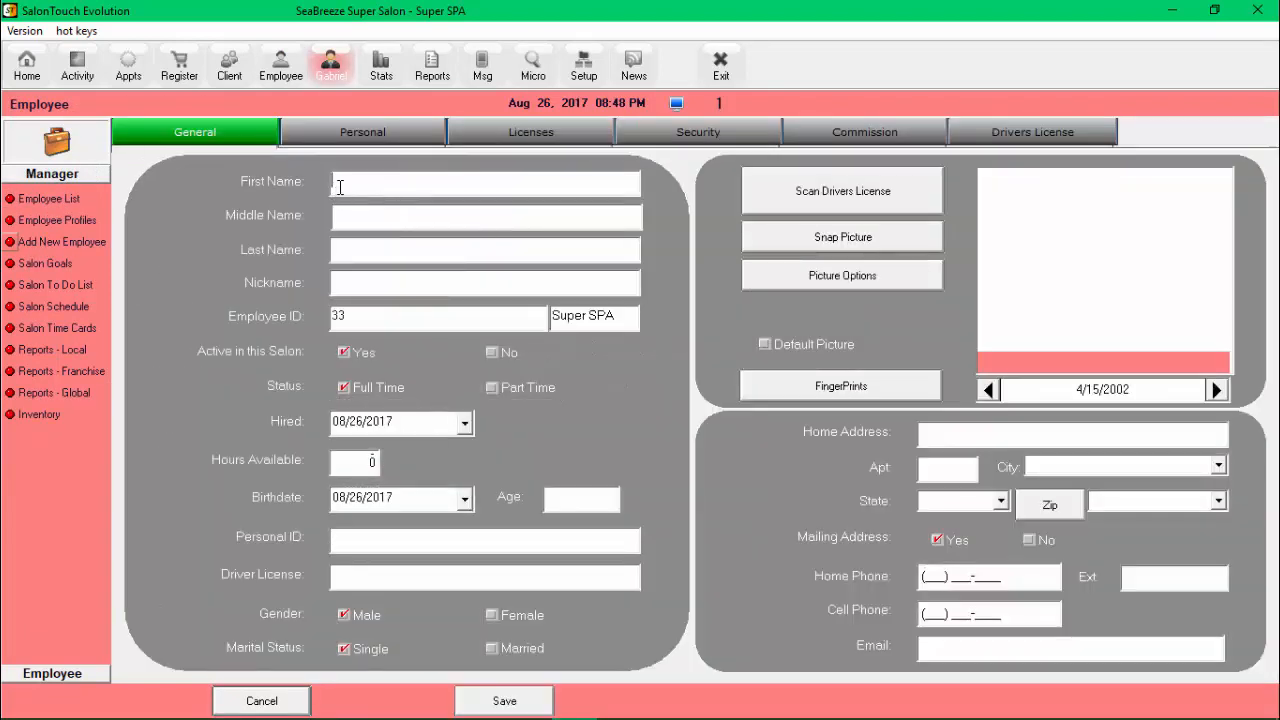
left_click(351, 182)
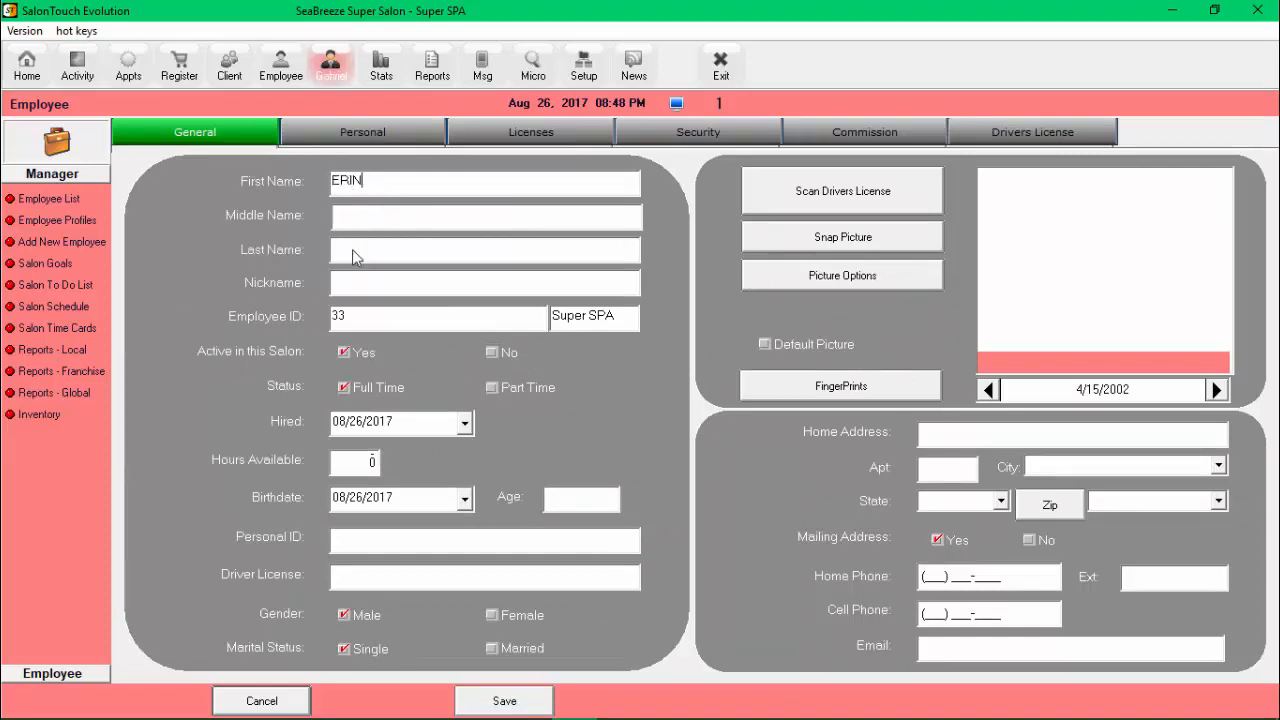
left_click(360, 250)
left_click(505, 700)
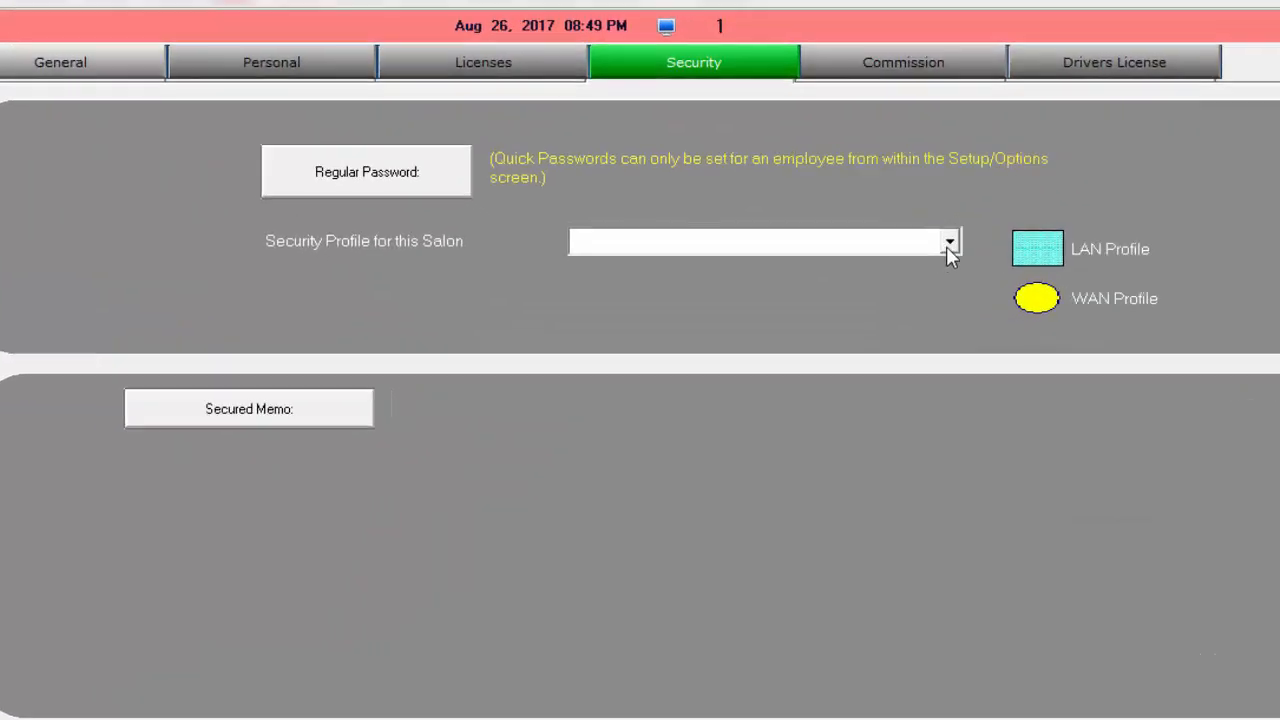
Assign the Associate security profile to the employee for this salon
left_click(900, 275)
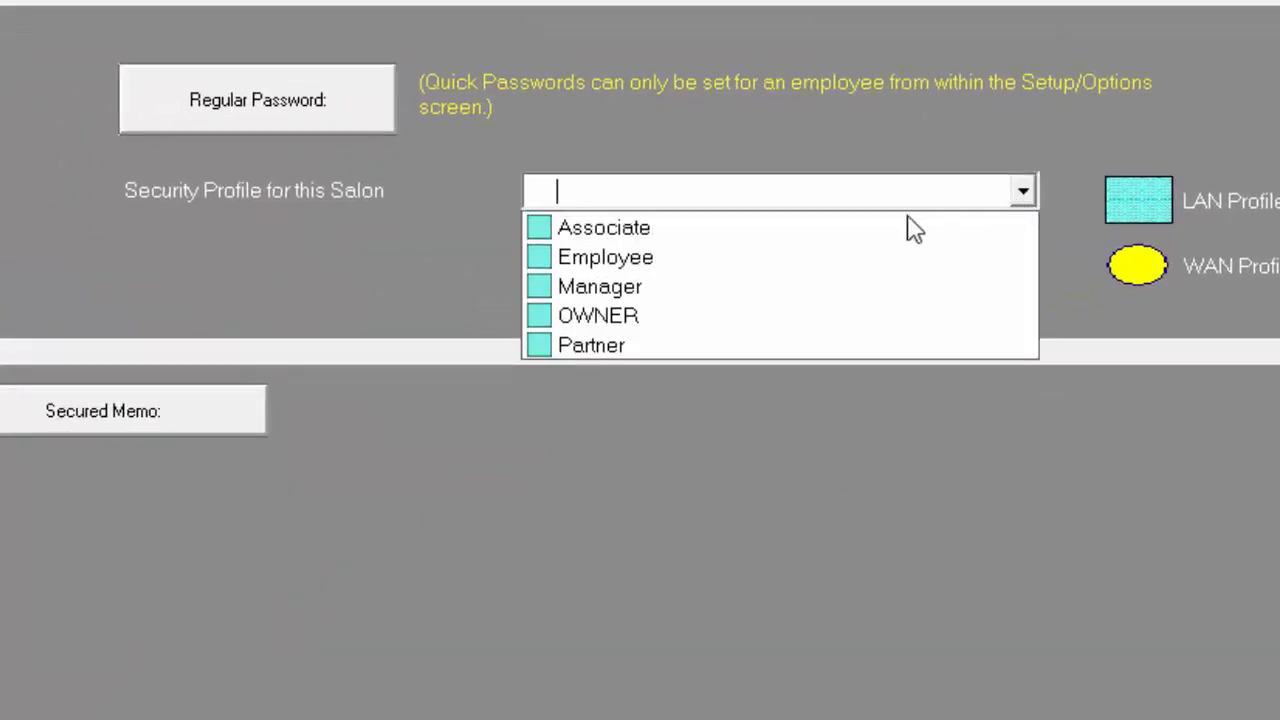
left_click(878, 230)
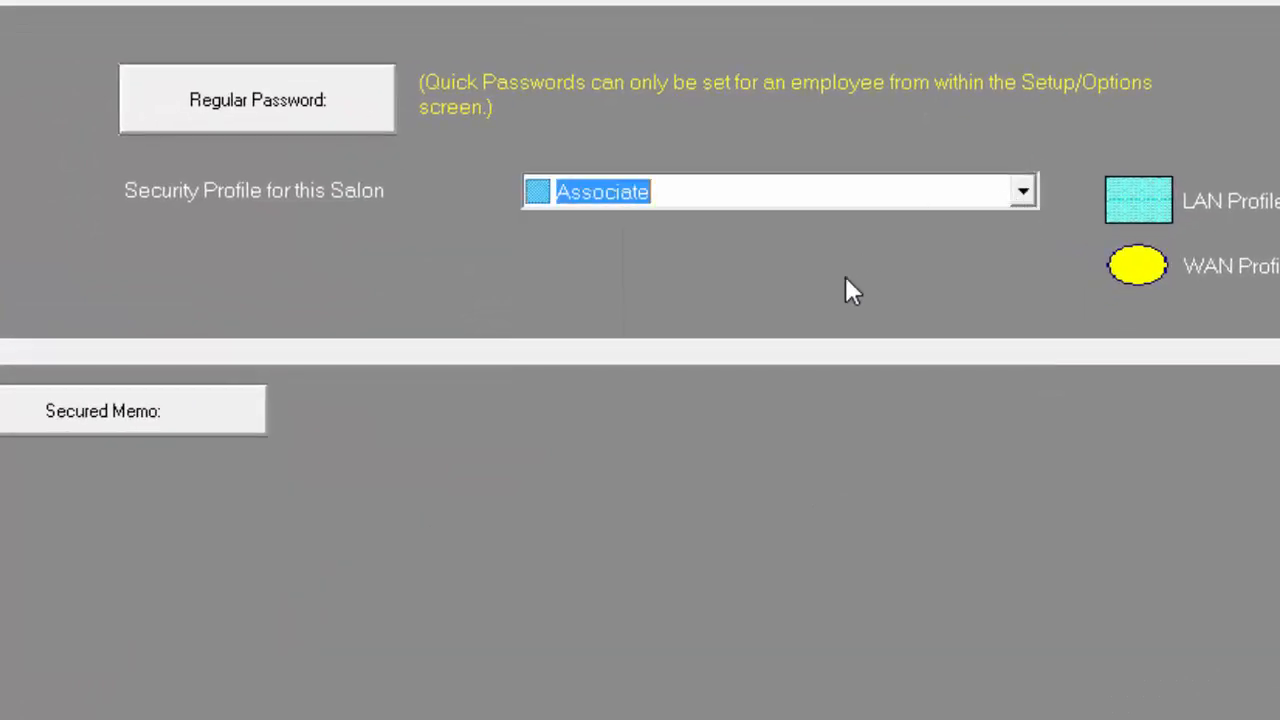
left_click(611, 566)
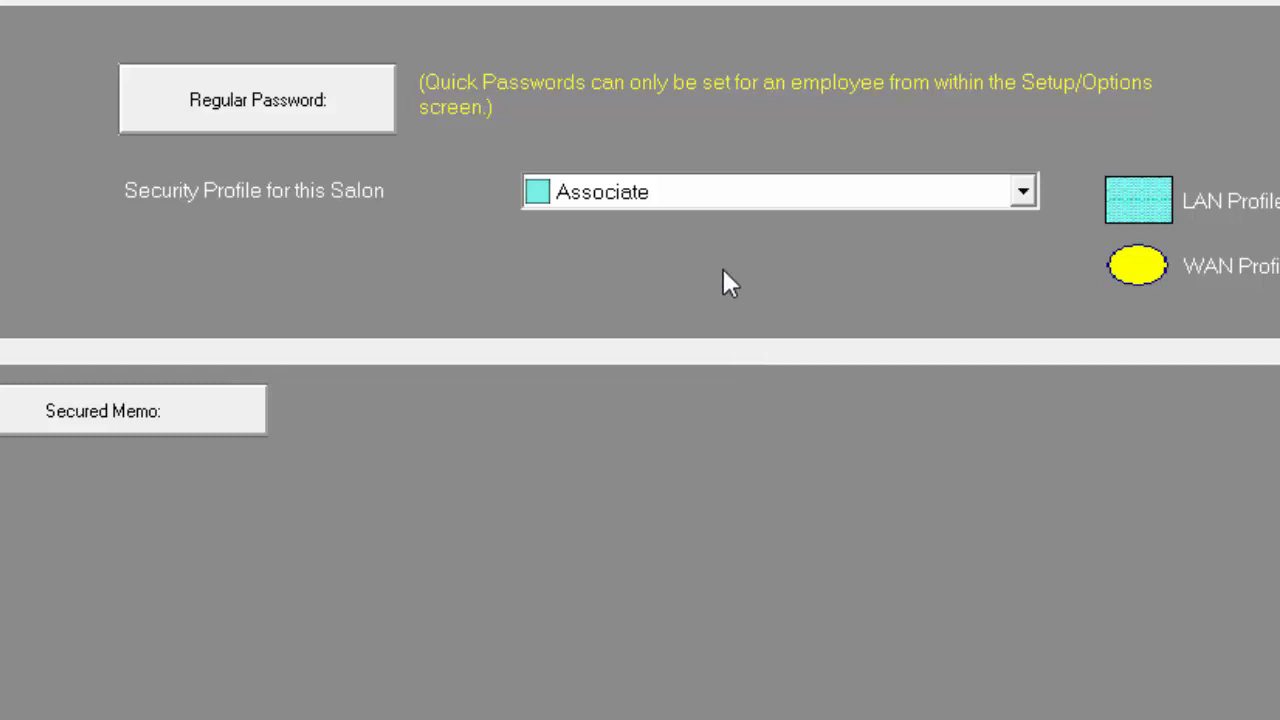
left_click(272, 117)
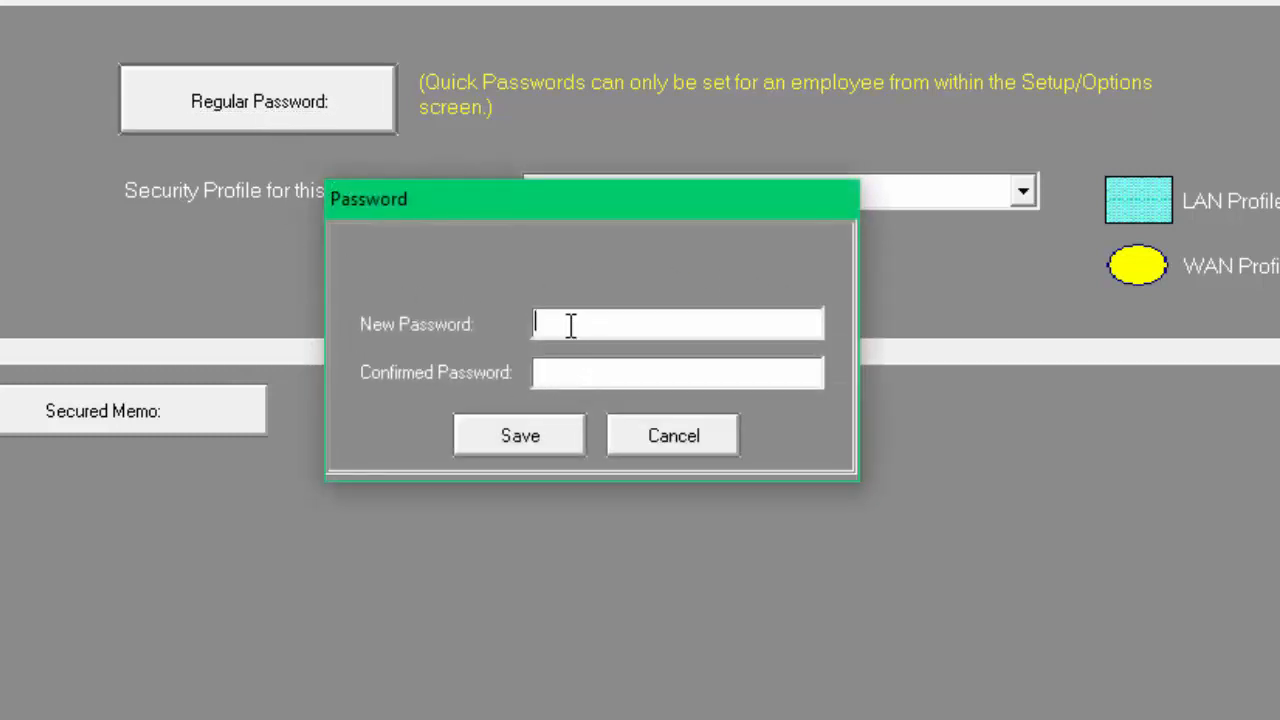
Enter and confirm the employee's new regular password, then save it
type("****")
left_click(566, 372)
type("****")
left_click(511, 441)
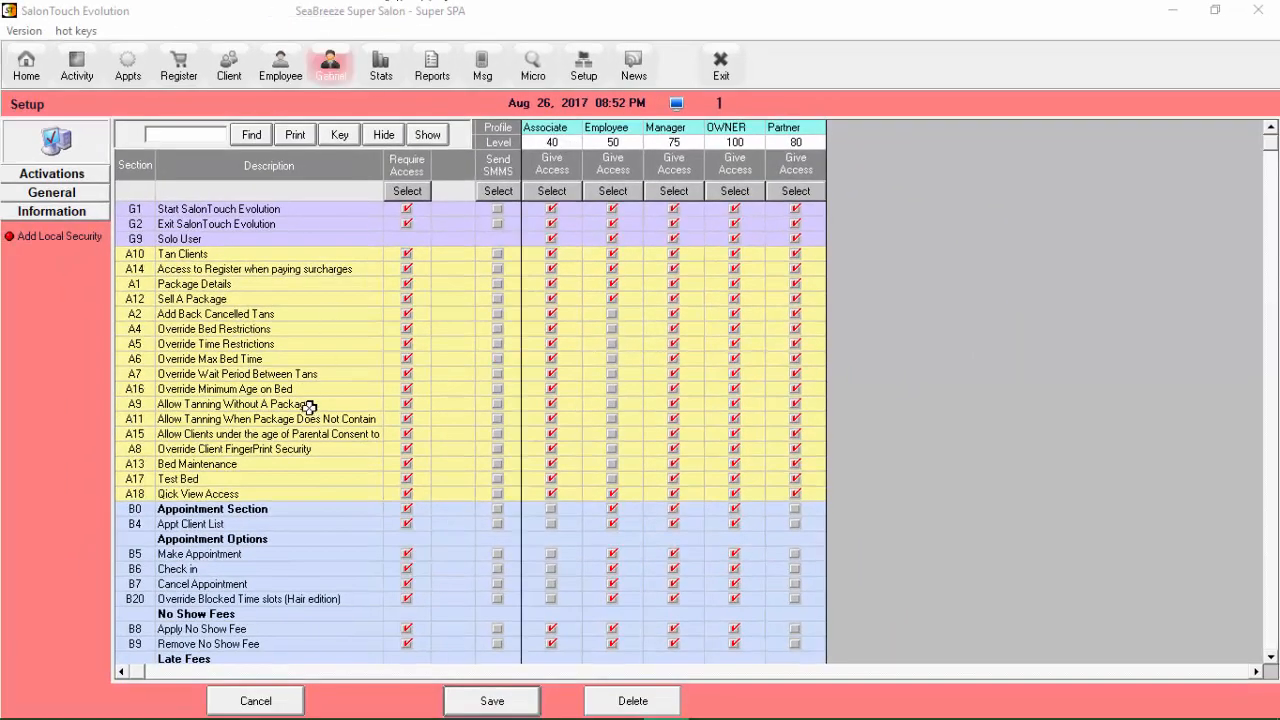
scroll(308, 407, "down", 3)
scroll(308, 407, "down", 9)
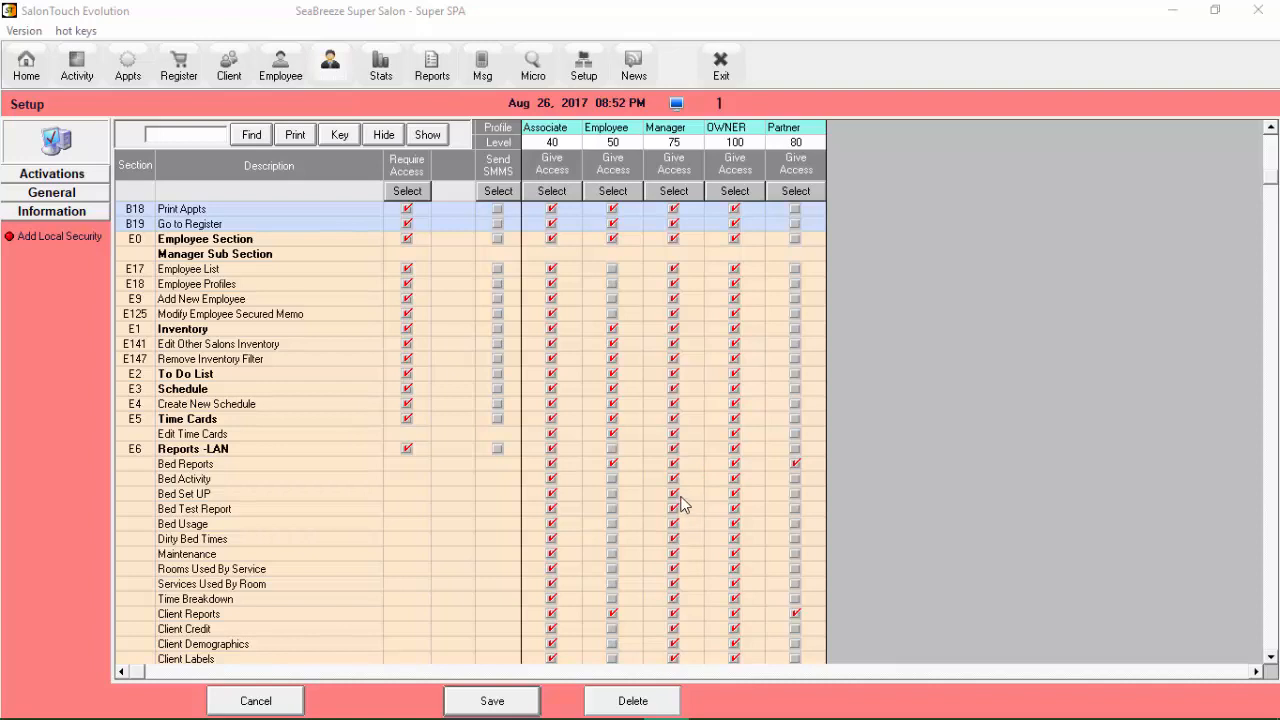
left_click(673, 434)
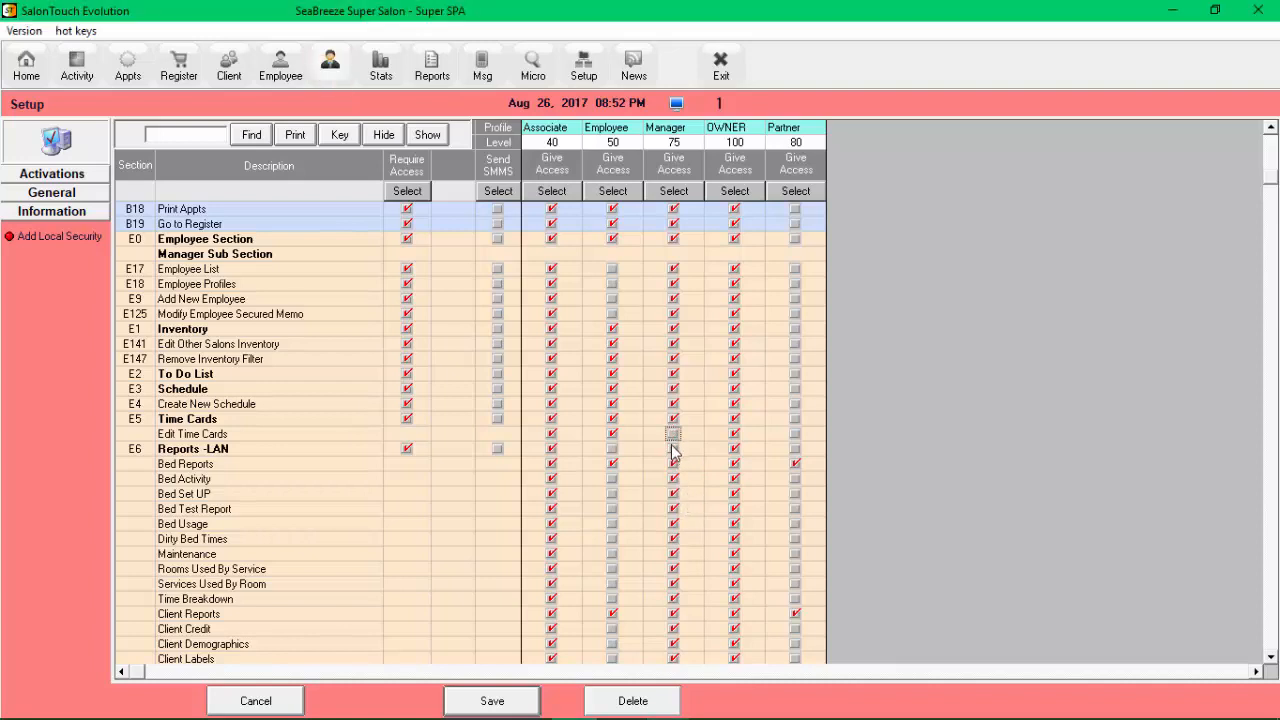
left_click(673, 436)
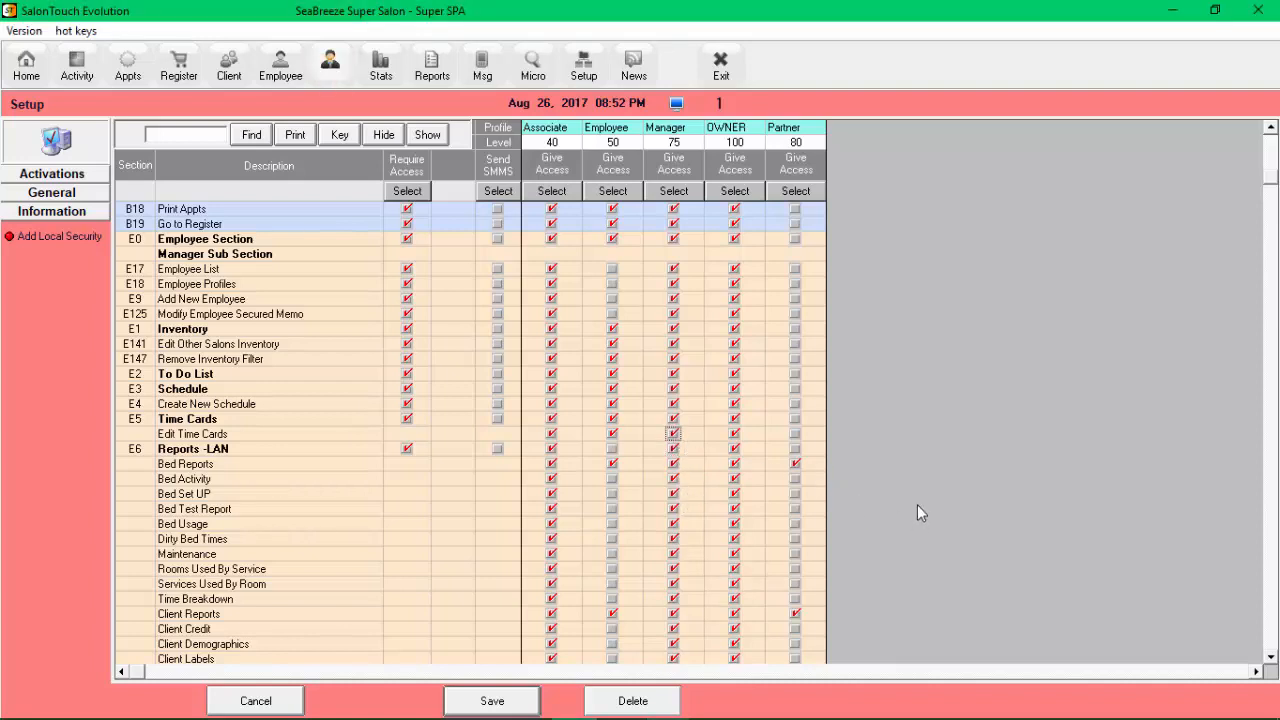